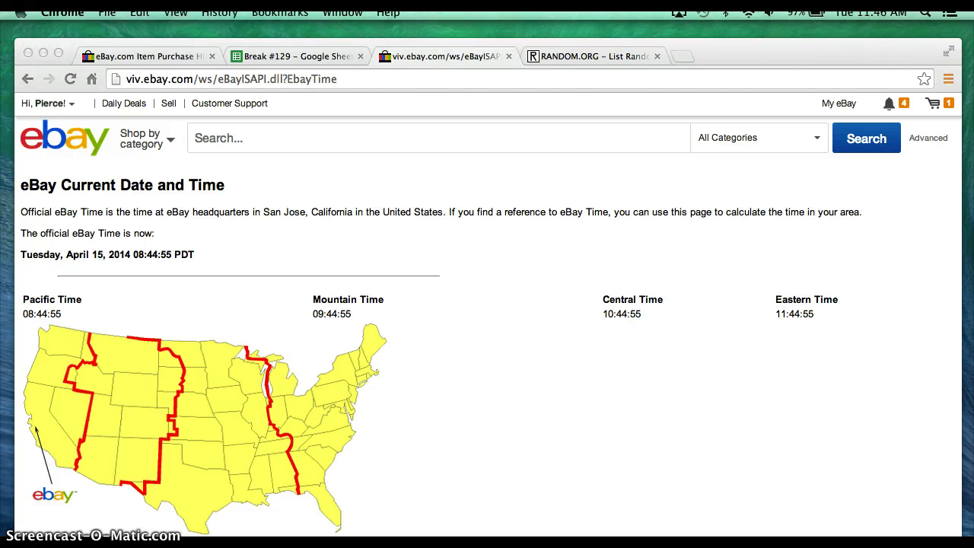
Reload the eBay Current Date and Time page so it shows 08:46:52 PDT.
click(70, 78)
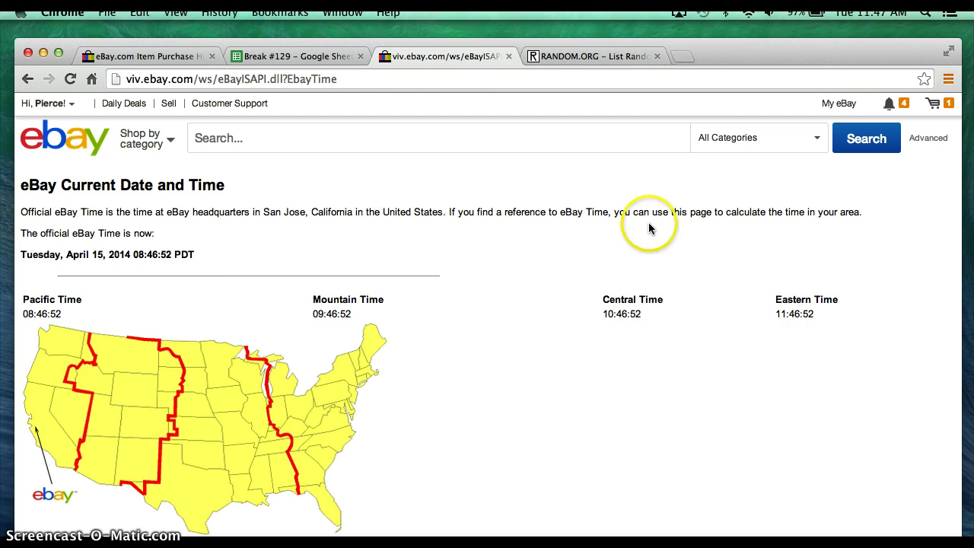
Switch to the Break #129 sheet and check the usernames in C1, C2, C8, C12 and C14.
click(259, 54)
click(436, 237)
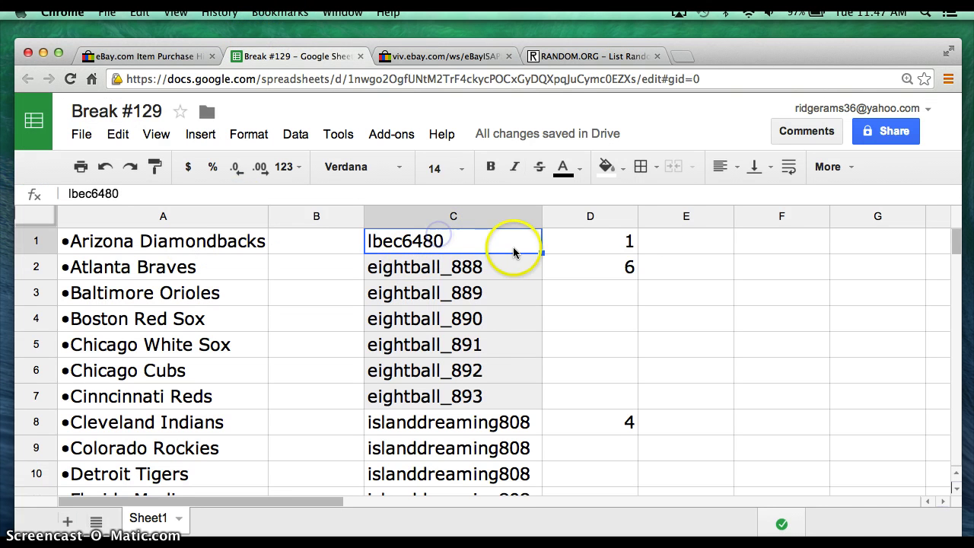
click(514, 270)
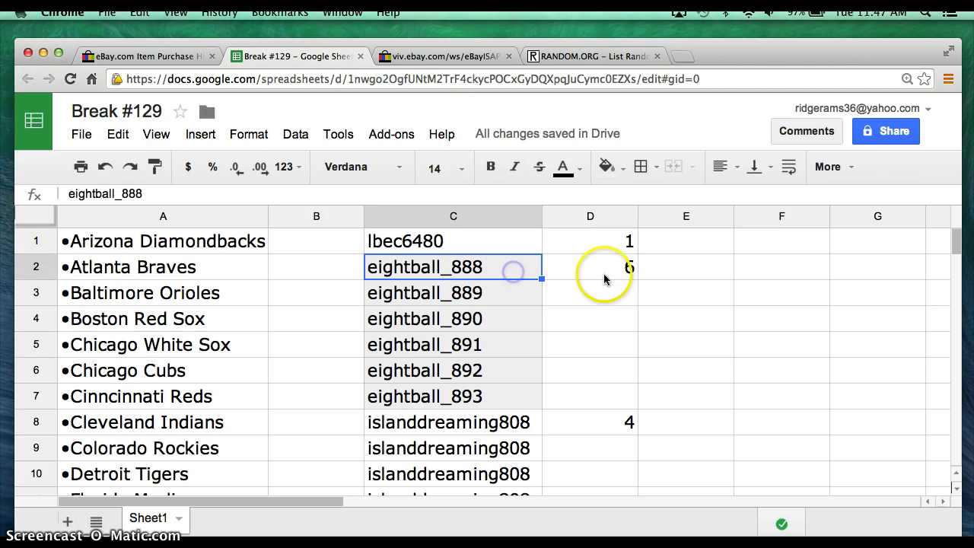
scroll(526, 325, down, 3)
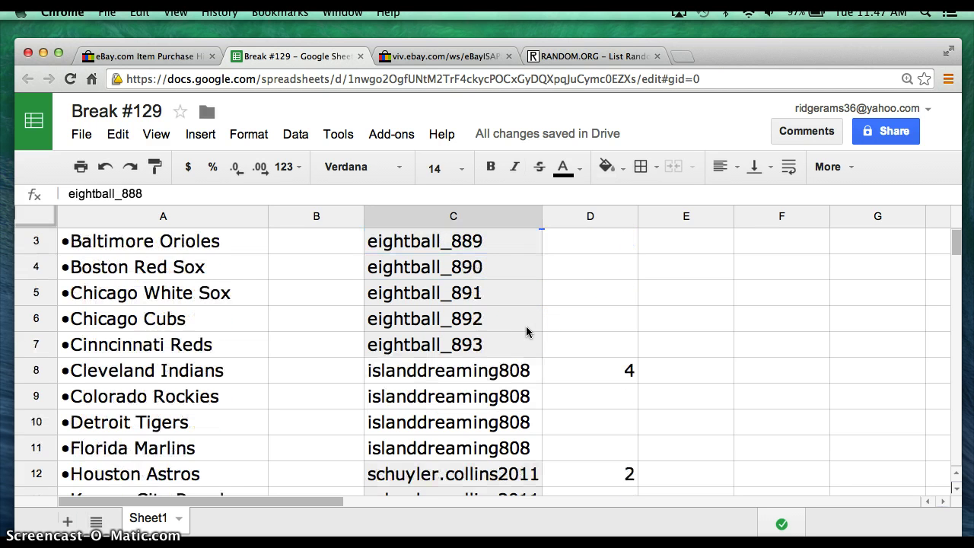
click(502, 343)
scroll(502, 342, down, 1)
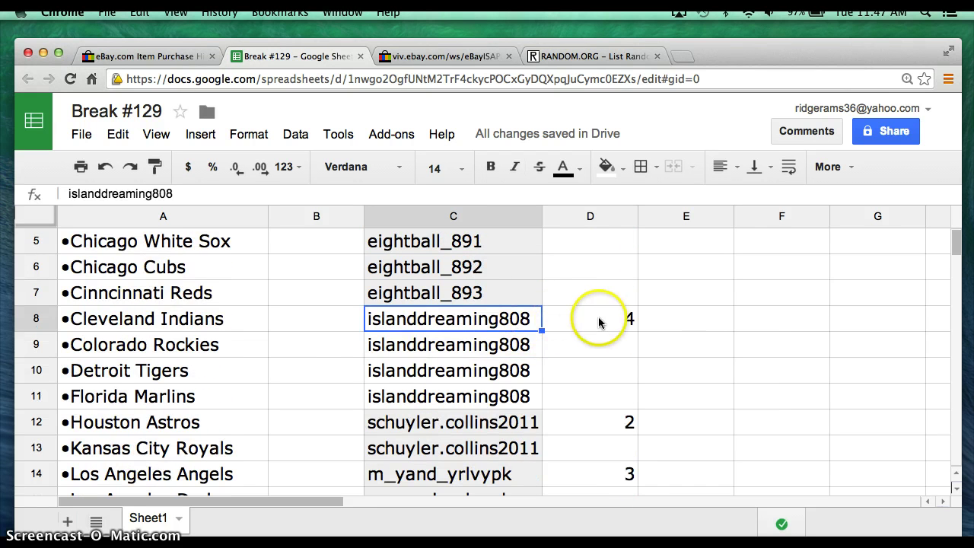
scroll(450, 367, down, 4)
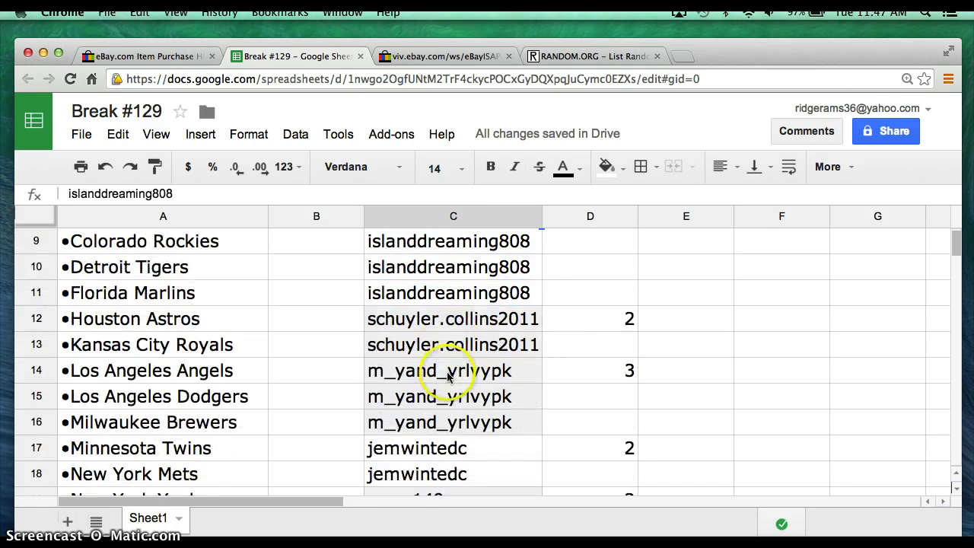
click(474, 321)
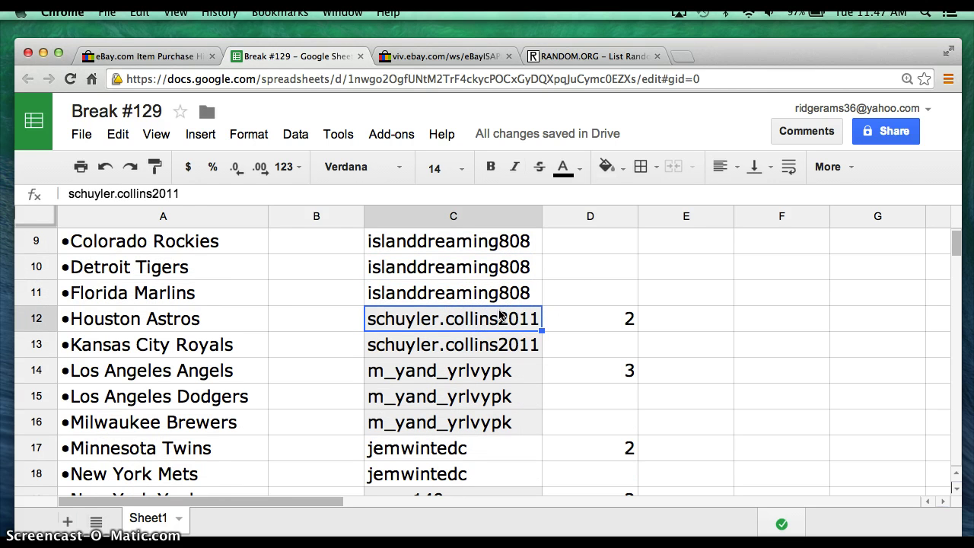
scroll(500, 315, down, 1)
click(475, 344)
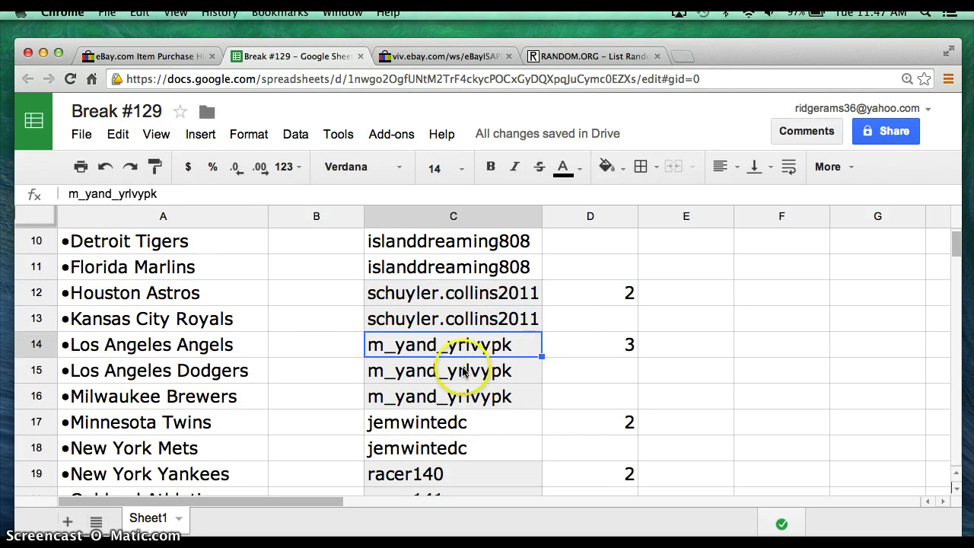
Check the usernames in C17 and C21, then select C1:C30 to copy all 30 usernames.
scroll(442, 369, down, 3)
click(487, 348)
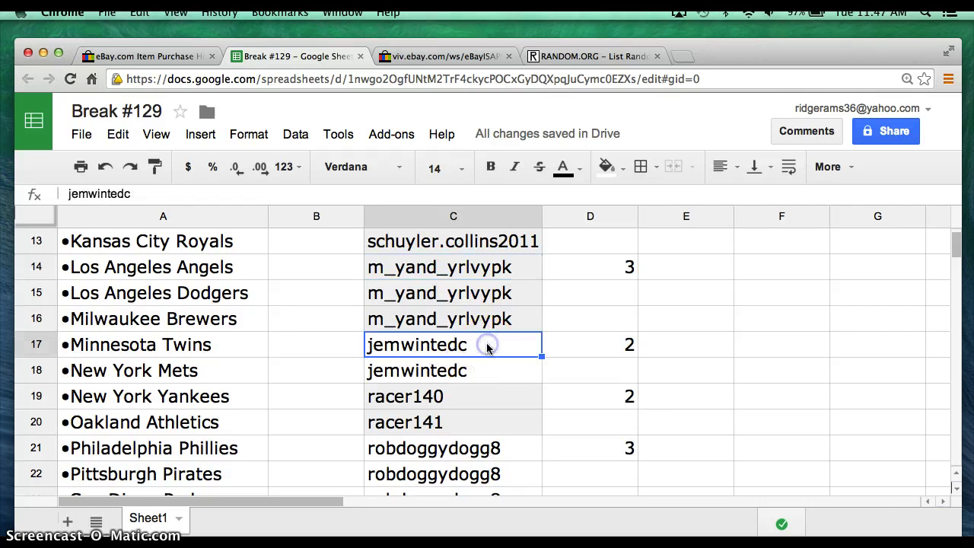
scroll(487, 346, down, 1)
scroll(467, 370, down, 3)
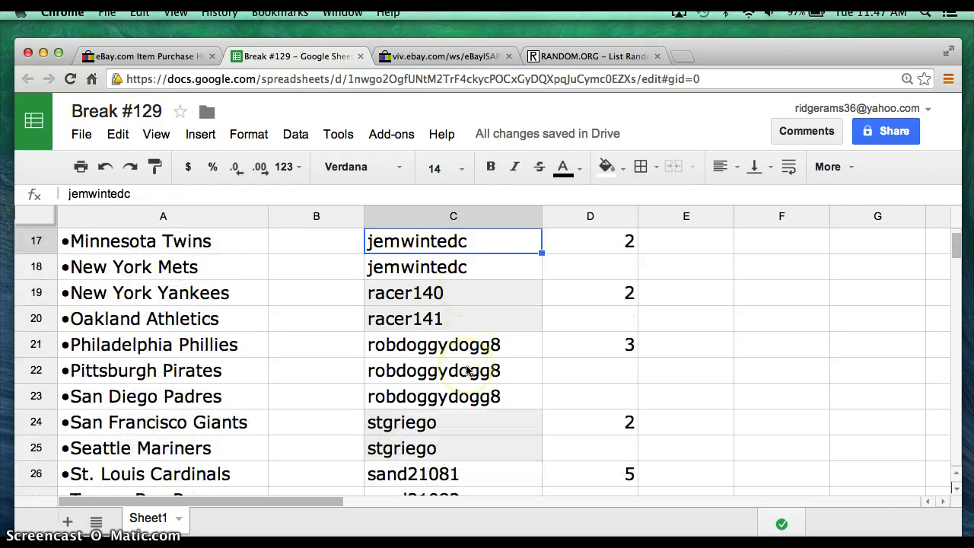
click(489, 344)
scroll(490, 344, up, 16)
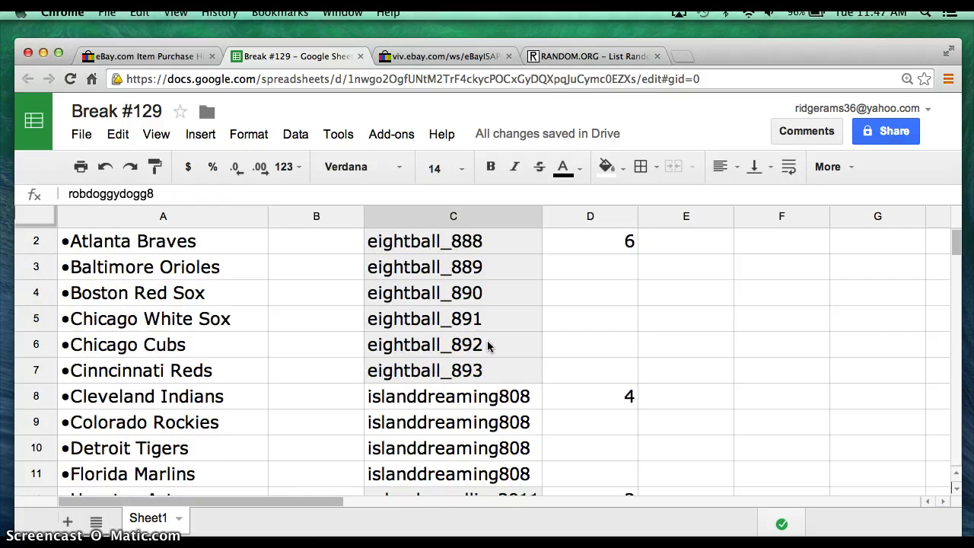
scroll(489, 345, down, 18)
scroll(489, 346, down, 2)
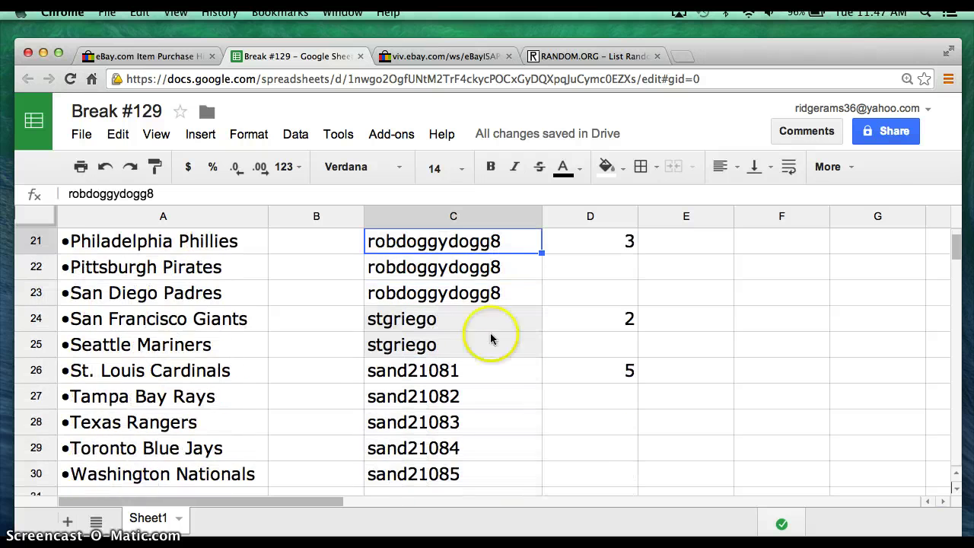
scroll(482, 326, down, 4)
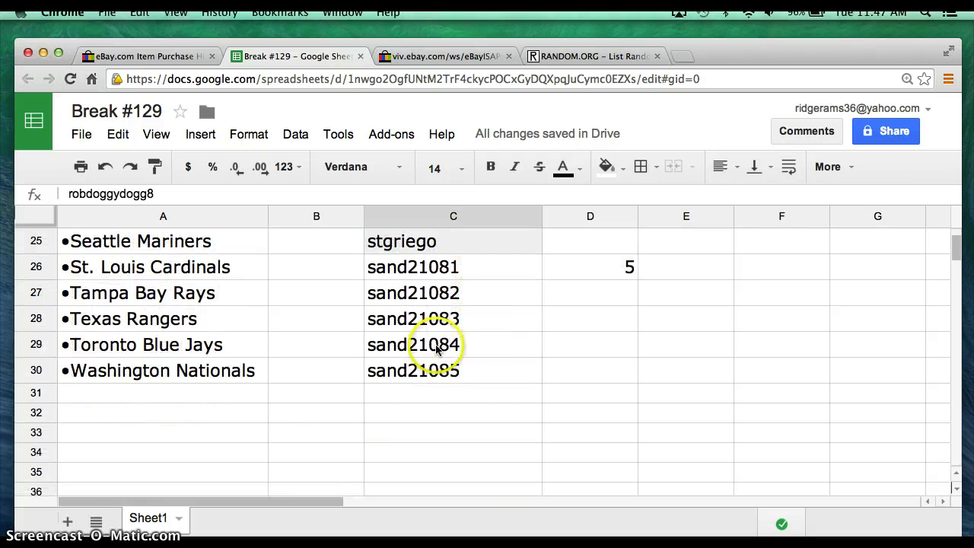
mouse_move(449, 368)
mouse_down()
mouse_move(447, 162)
mouse_move(449, 261)
mouse_move(446, 246)
mouse_up()
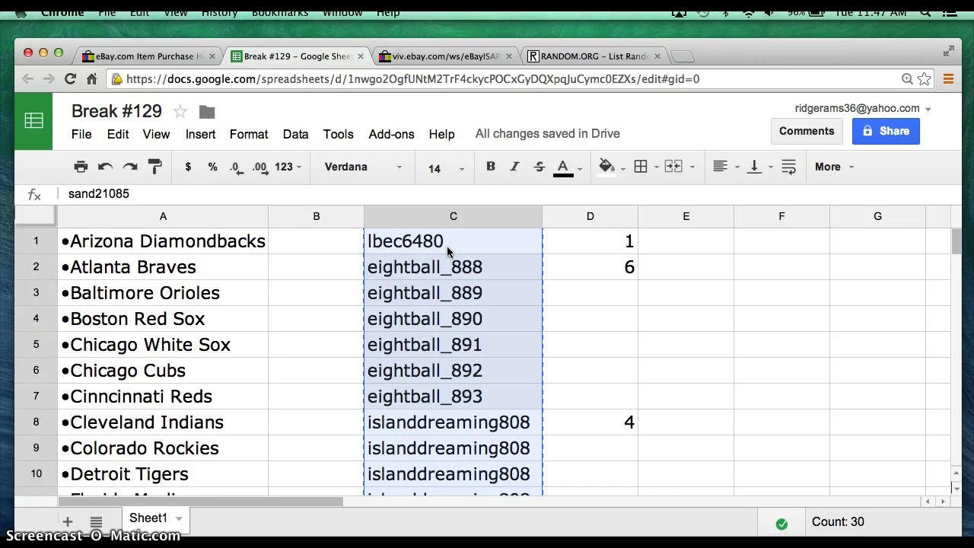
Paste the 30 copied usernames into the RANDOM.ORG List Randomizer's input box.
click(566, 56)
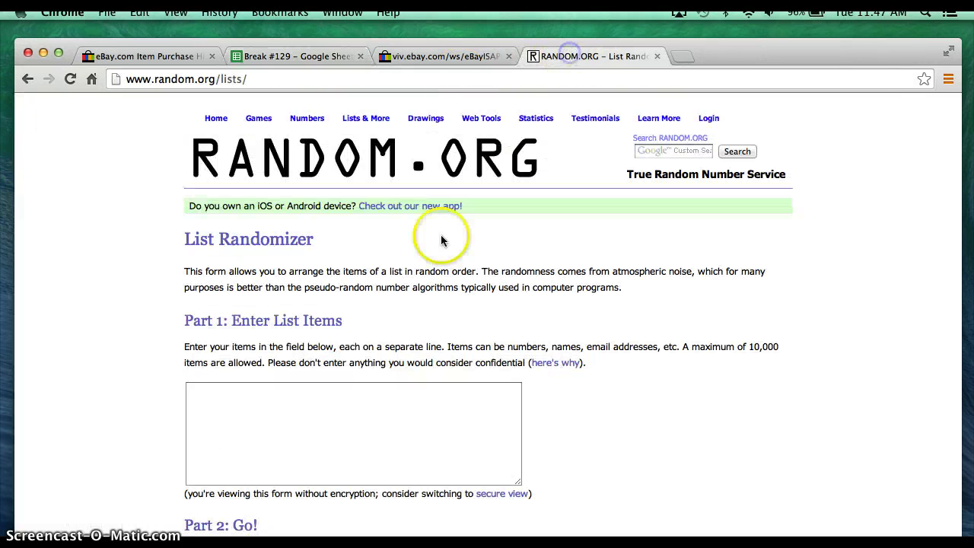
click(318, 402)
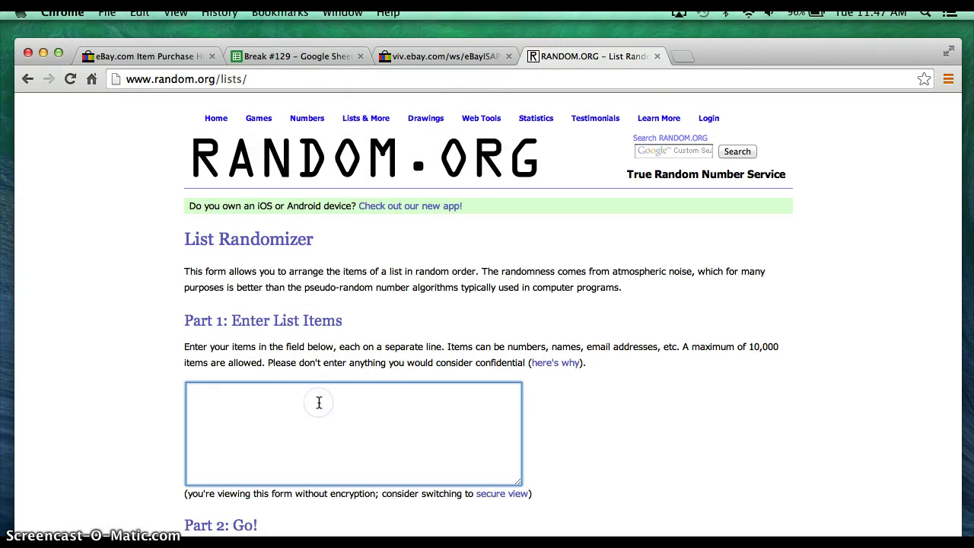
key(super+v)
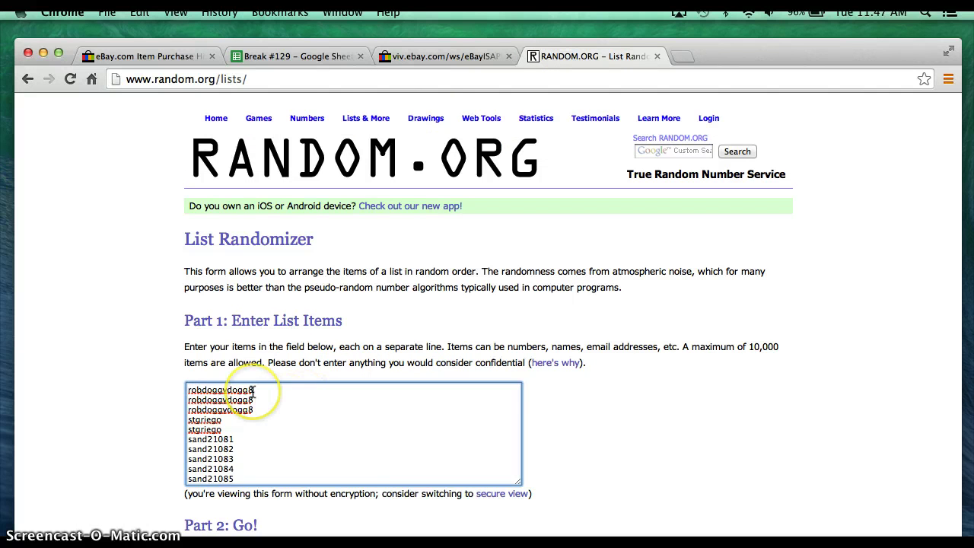
scroll(251, 365, down, 4)
scroll(256, 283, up, 10)
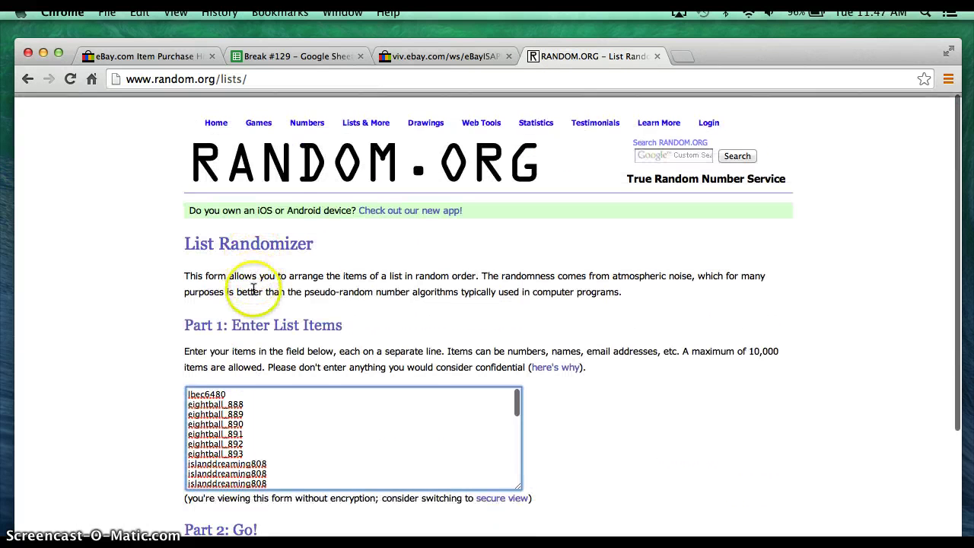
scroll(196, 404, up, 2)
scroll(174, 402, down, 4)
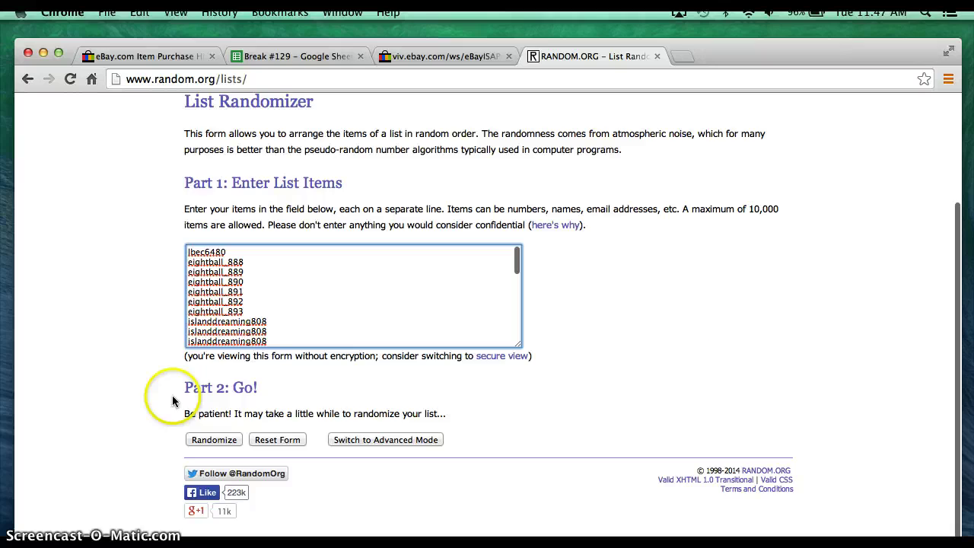
Randomize the username list, then reshuffle it twice more for three shuffles total.
click(208, 442)
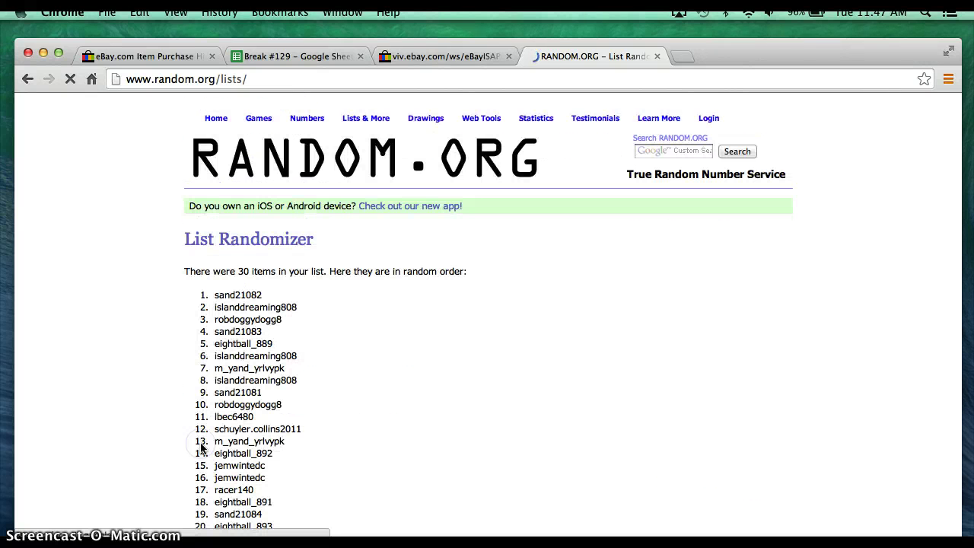
scroll(317, 381, down, 5)
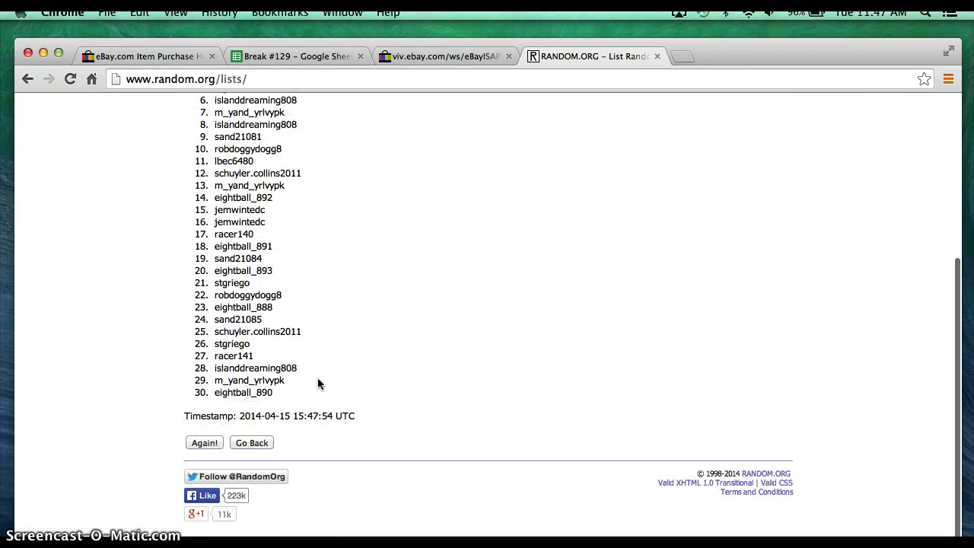
click(195, 447)
scroll(275, 381, down, 5)
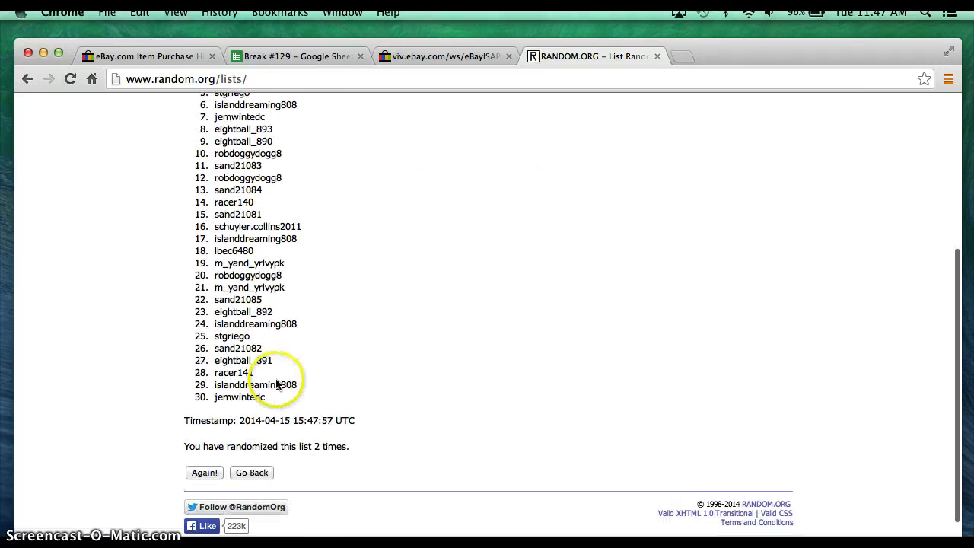
click(197, 469)
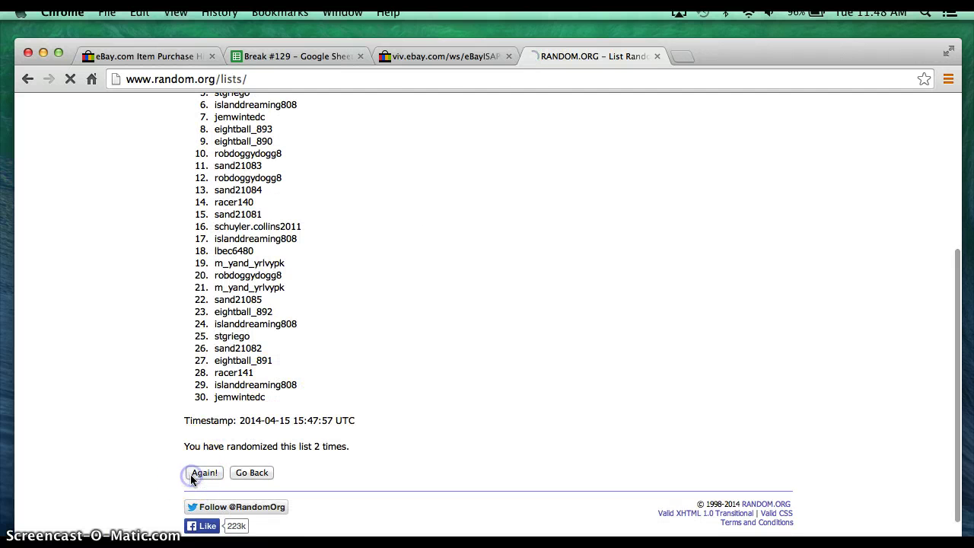
scroll(251, 382, down, 5)
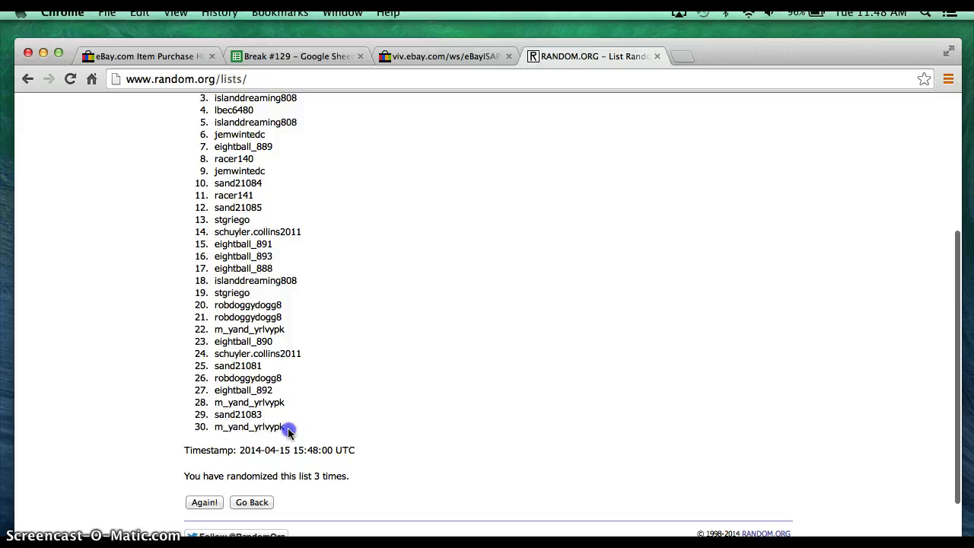
Select the randomized usernames, then select column B from row 1 in Break #129.
mouse_move(284, 430)
mouse_down()
mouse_move(174, 373)
mouse_move(156, 290)
mouse_move(157, 92)
mouse_move(142, 264)
mouse_move(130, 281)
mouse_up()
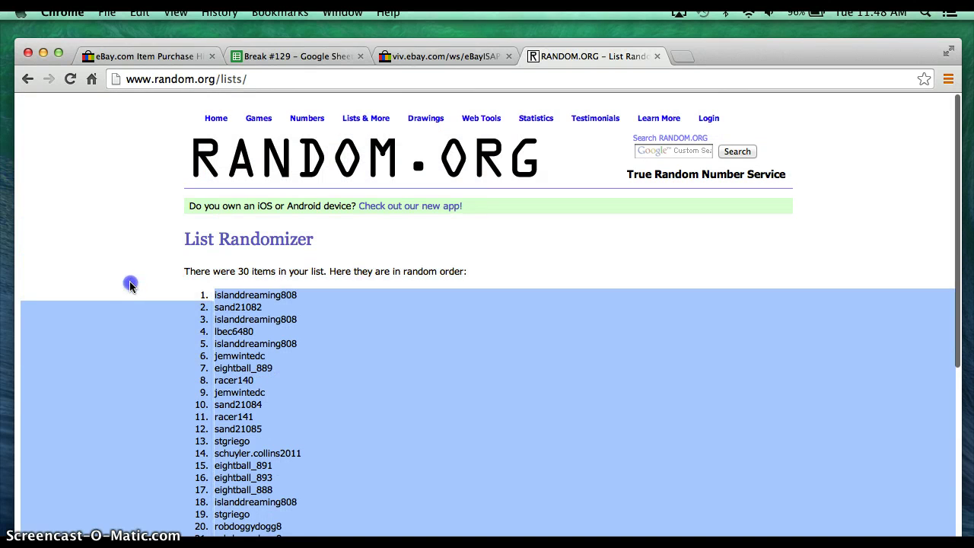
click(289, 56)
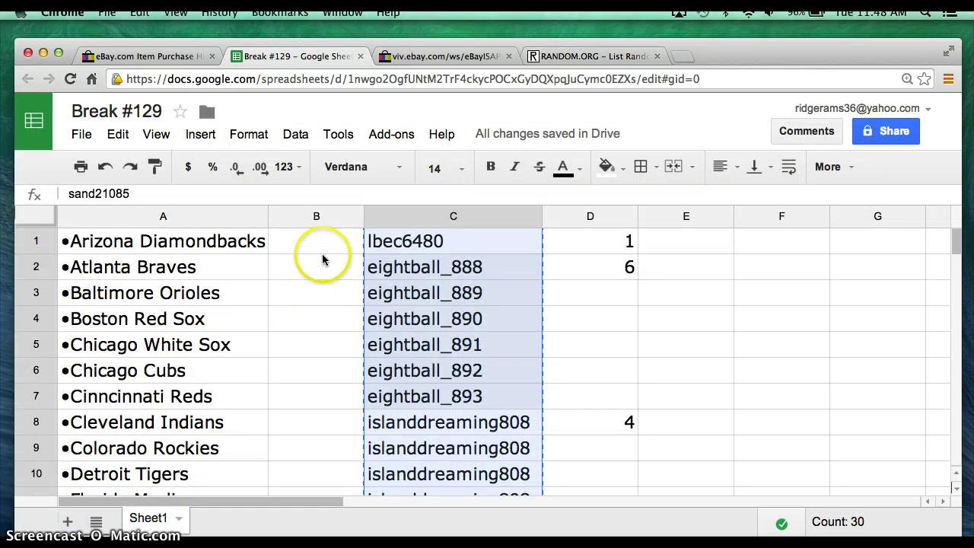
mouse_move(322, 252)
mouse_down()
mouse_move(309, 524)
mouse_move(316, 449)
mouse_up()
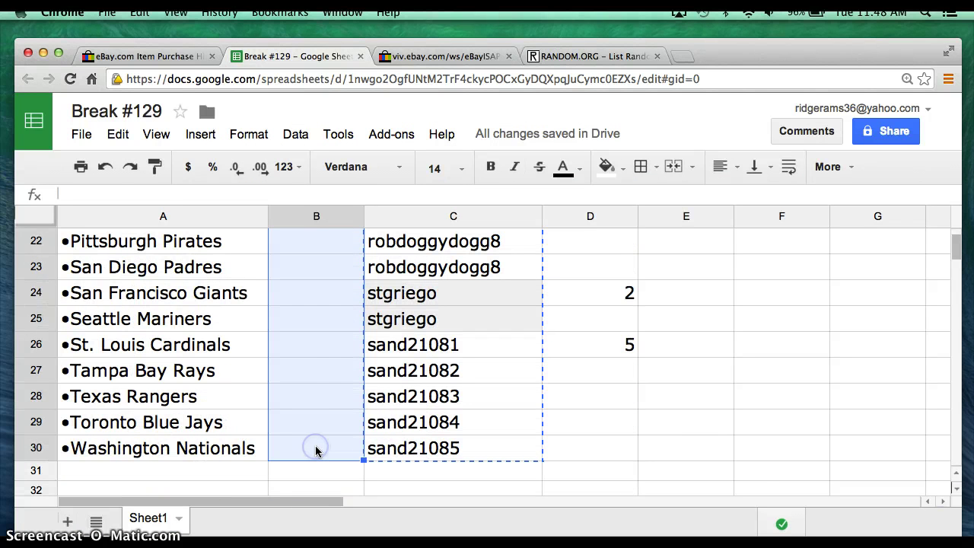
Paste the shuffled usernames into column B, set them to size 14, and auto-fit the column.
key(super+v)
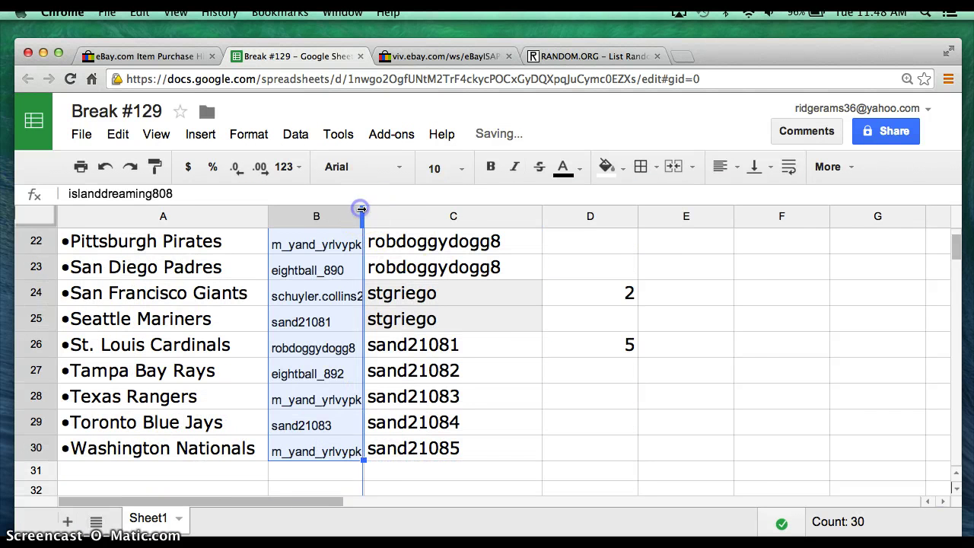
double_click(362, 209)
click(430, 168)
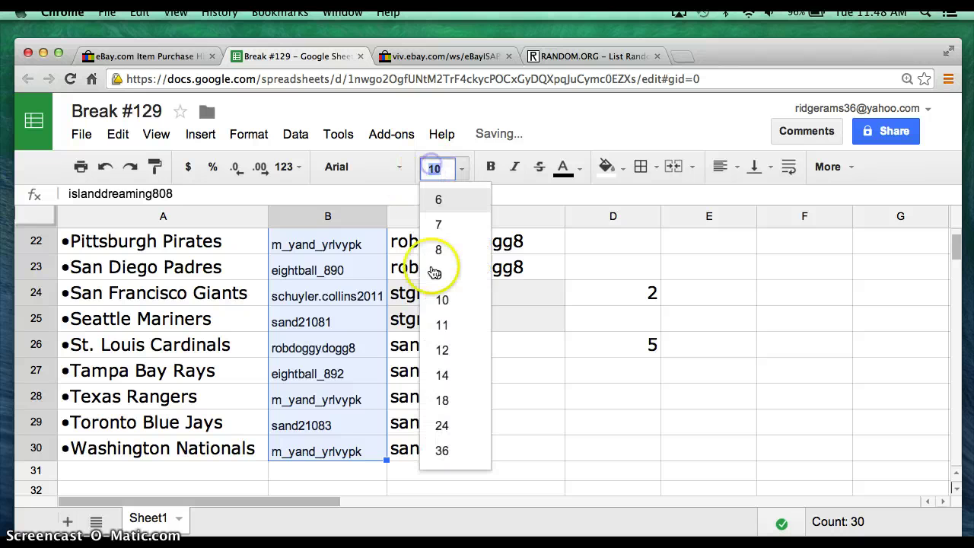
click(444, 372)
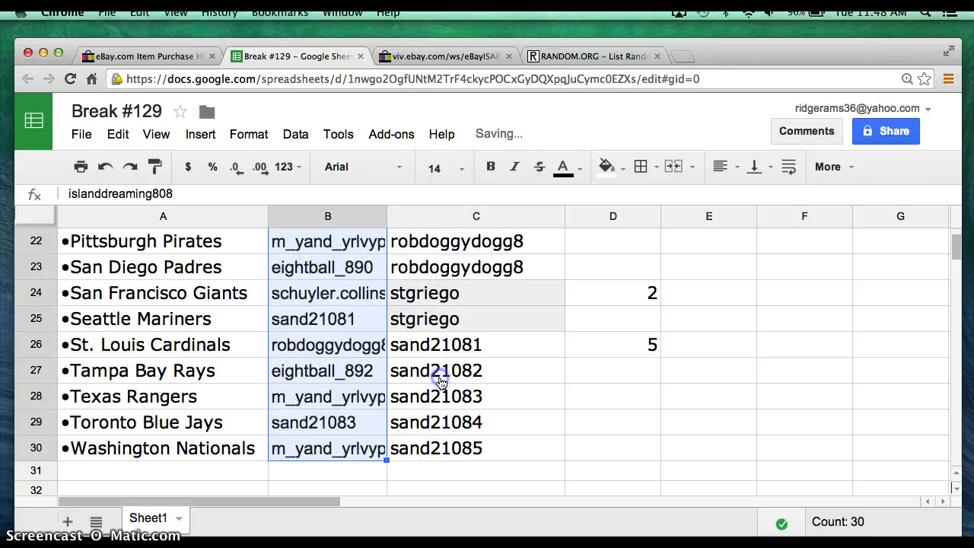
double_click(385, 218)
click(381, 323)
scroll(380, 320, up, 10)
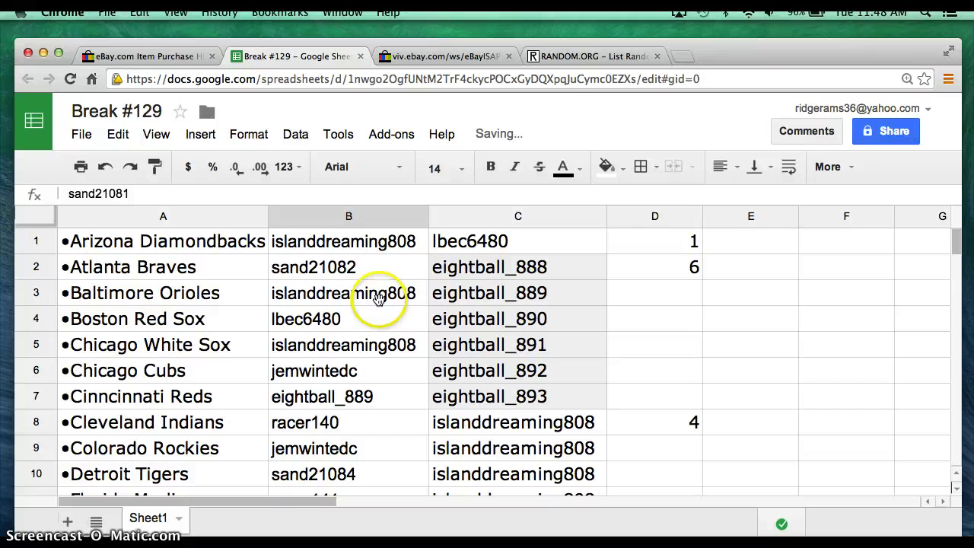
click(410, 242)
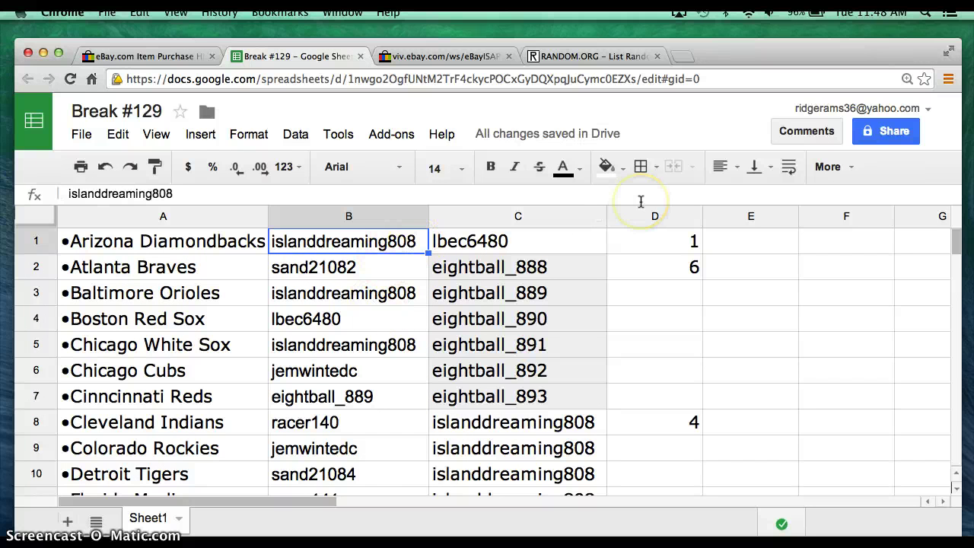
key(Down)
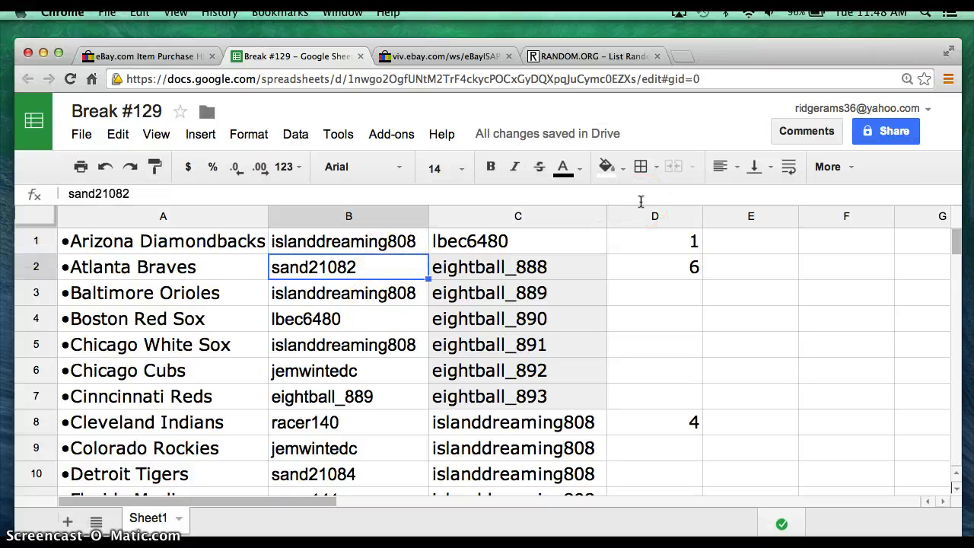
key(Down)
key(Down)
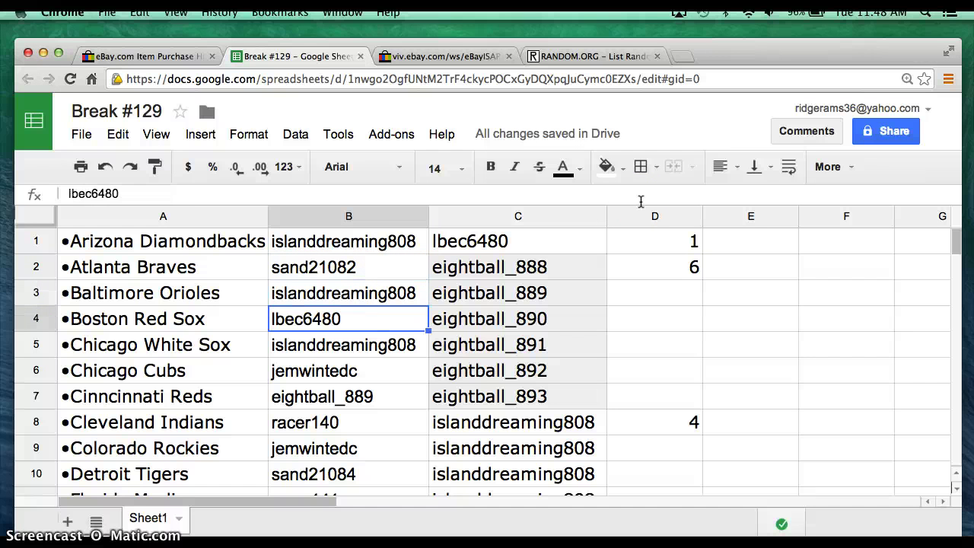
key(Down)
key(Down)
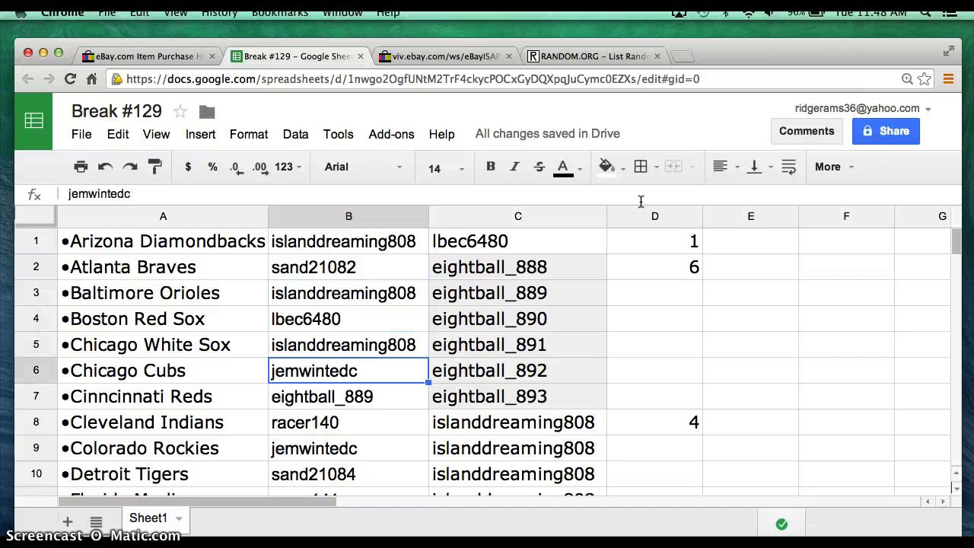
key(Down)
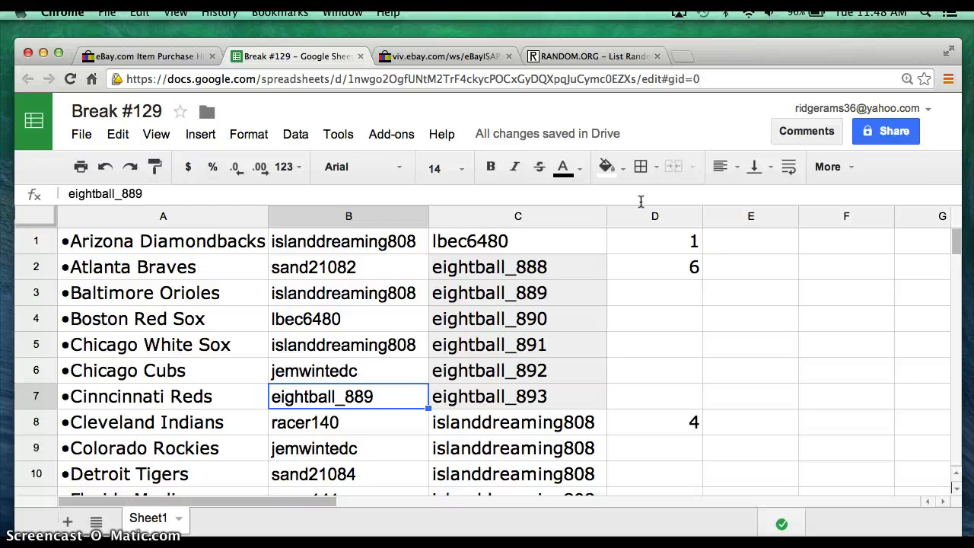
click(626, 273)
click(386, 401)
scroll(386, 407, down, 1)
scroll(386, 407, down, 3)
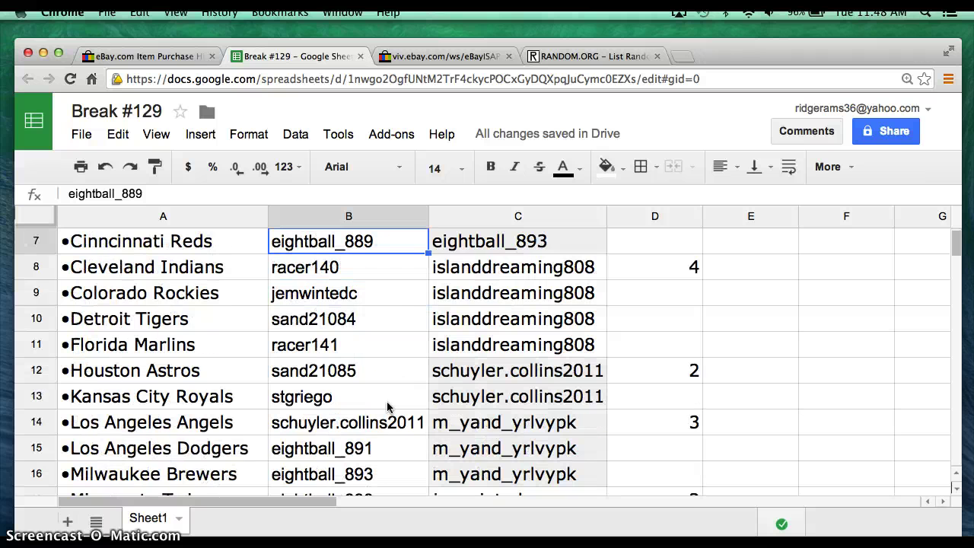
key(Down)
key(Down)
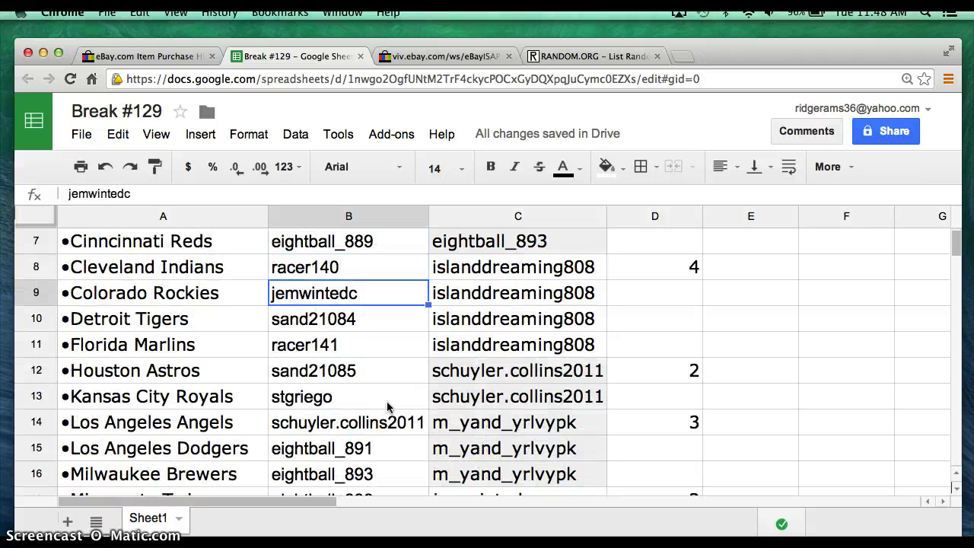
key(Down)
key(Down)
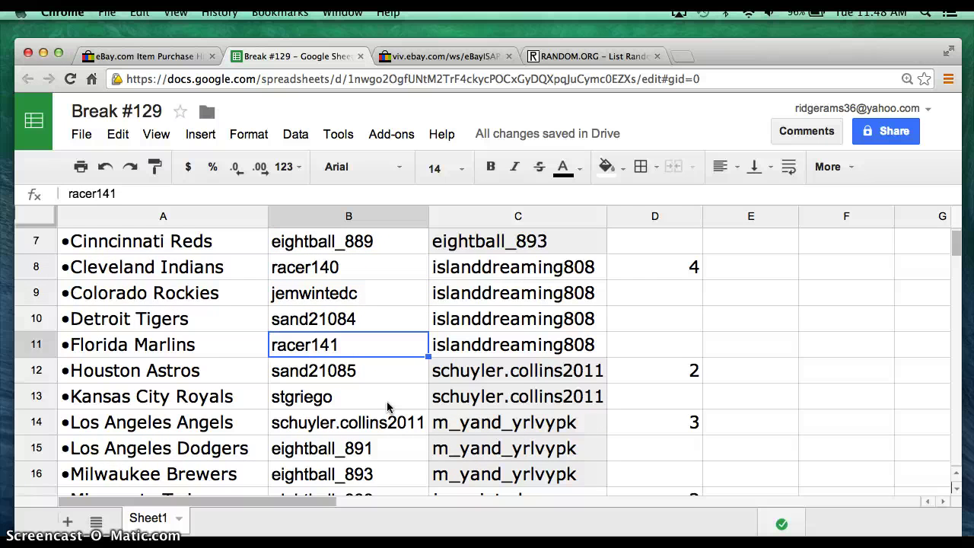
key(Down)
scroll(386, 407, down, 3)
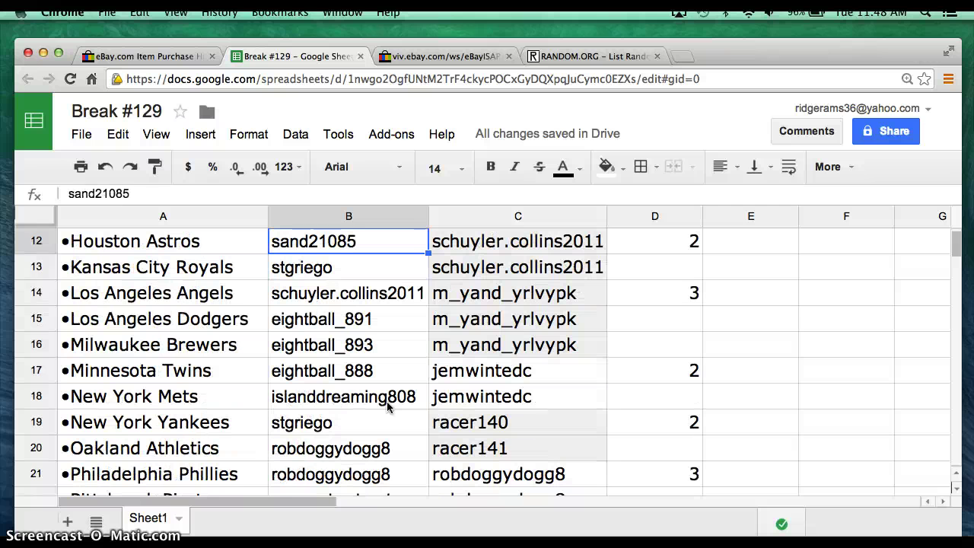
key(Down)
key(Down)
key(Down)
key(Down)
key(Down)
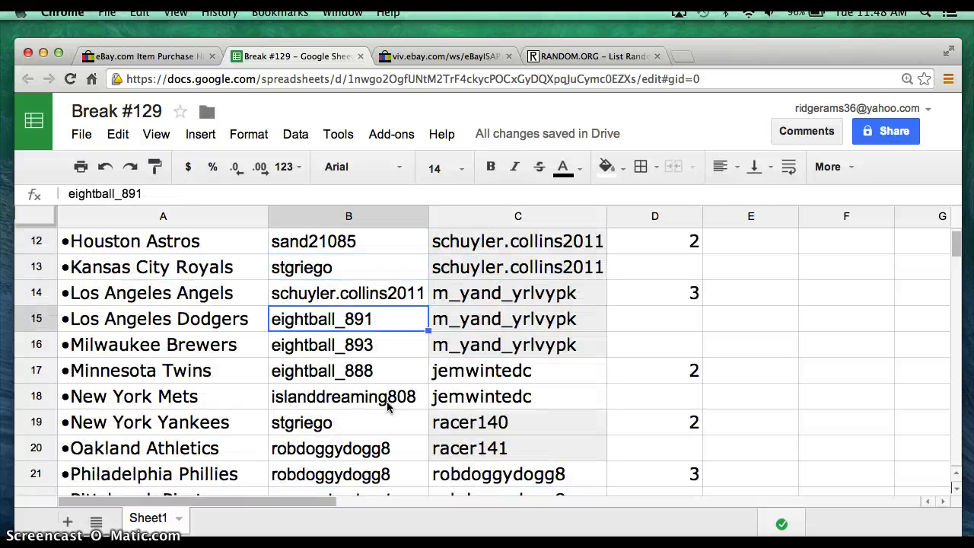
key(Down)
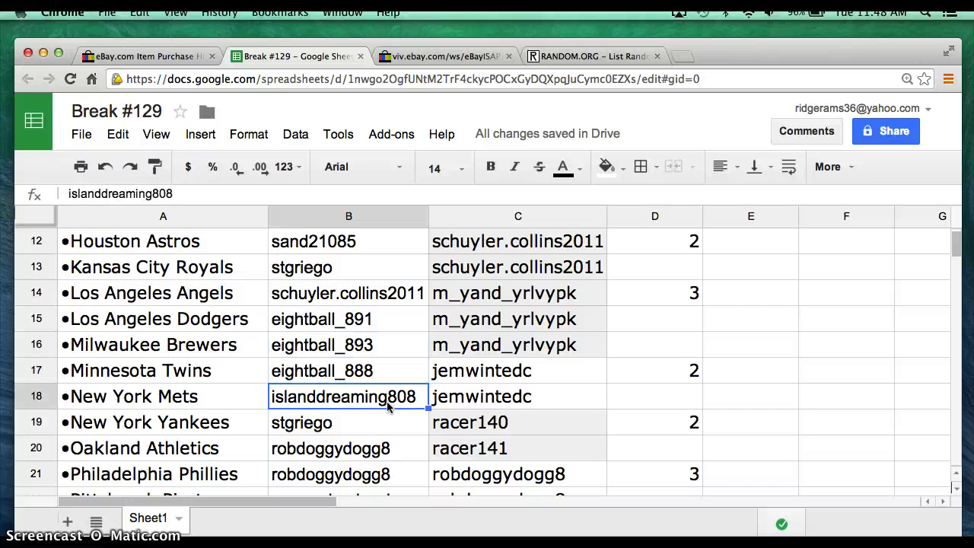
scroll(387, 407, down, 2)
key(Down)
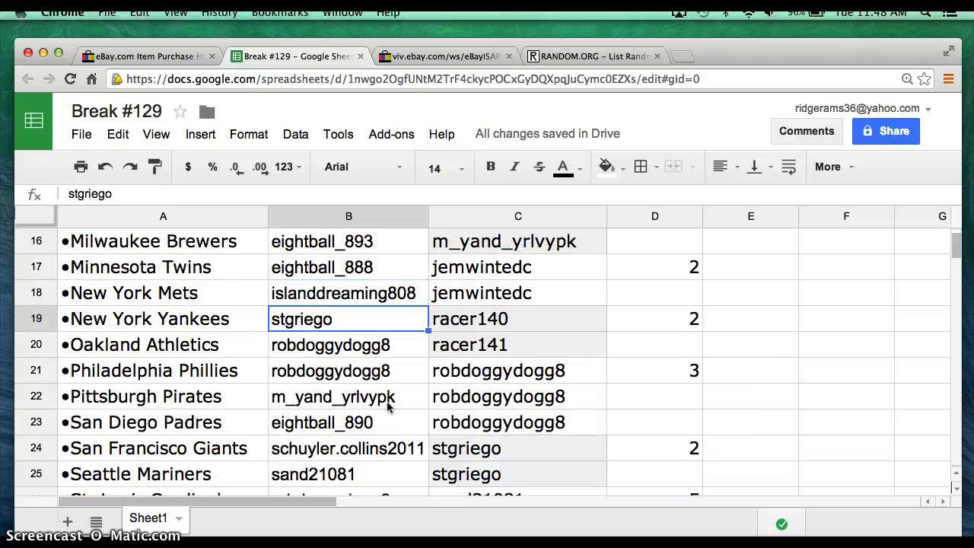
key(Down)
key(Down)
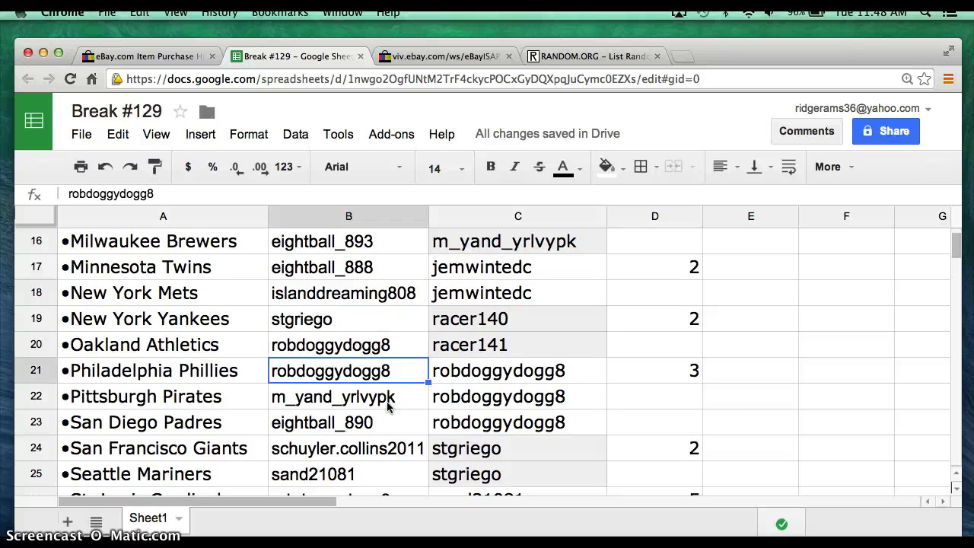
key(Down)
scroll(387, 406, down, 2)
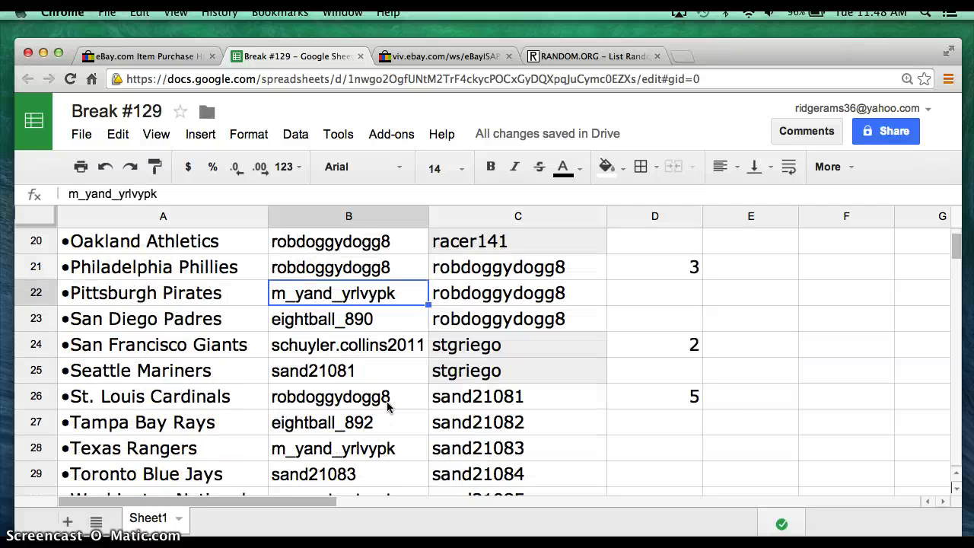
key(Down)
key(Down)
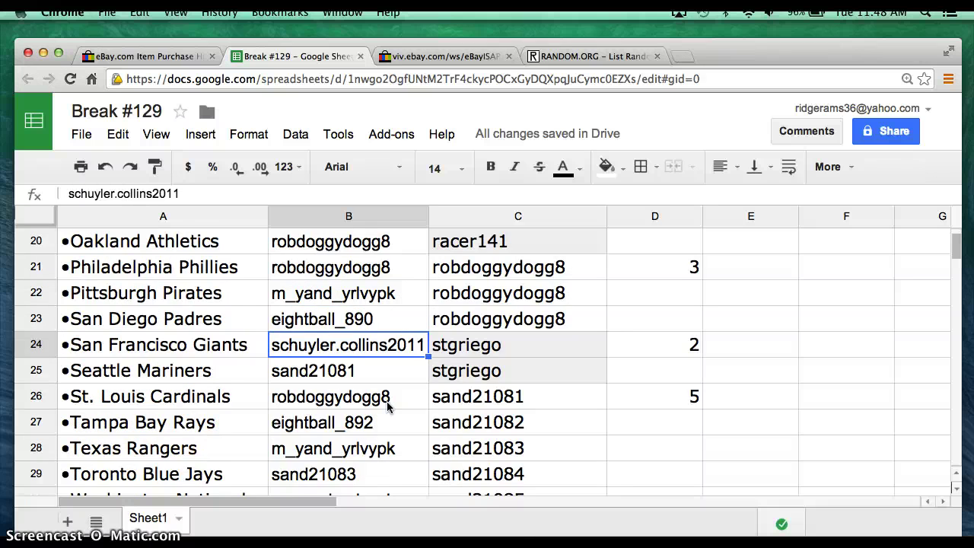
scroll(387, 405, down, 3)
scroll(386, 406, up, 2)
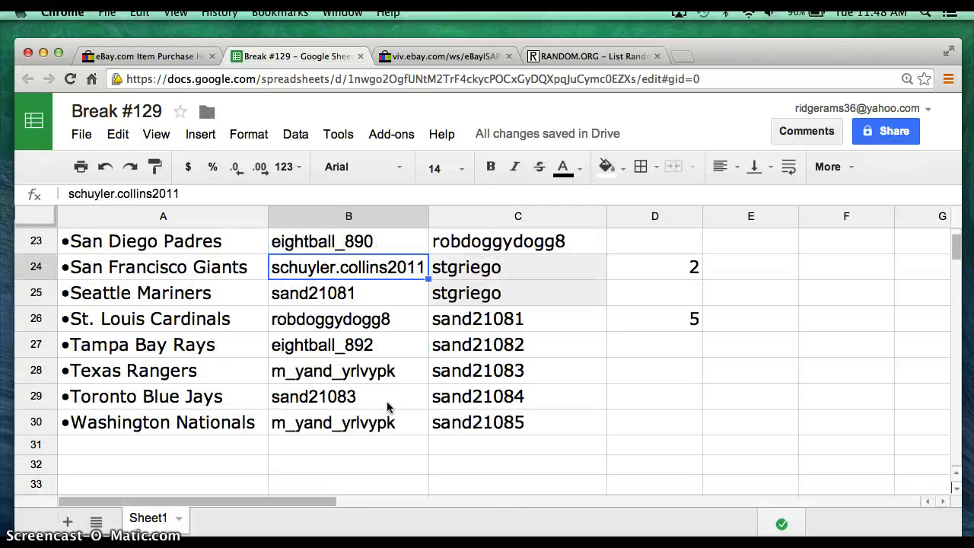
key(Down)
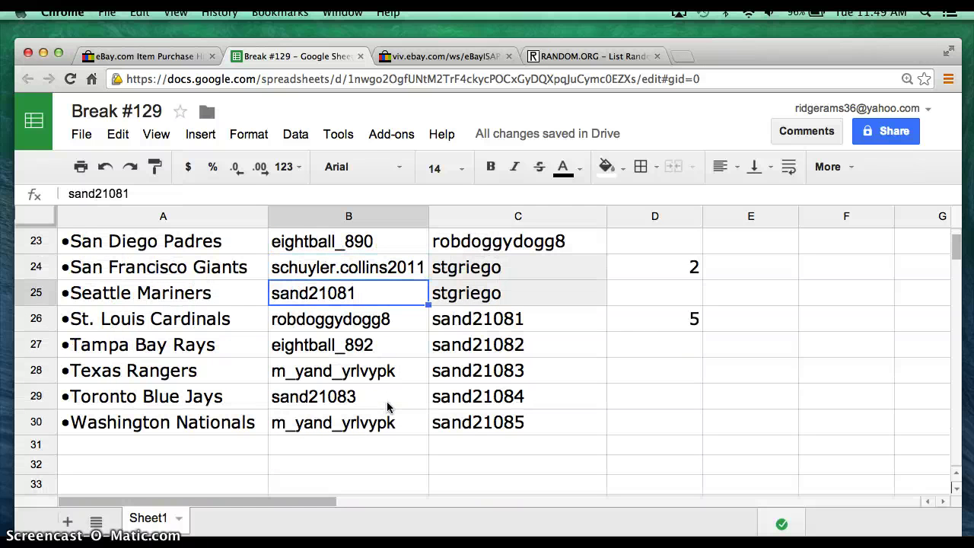
key(Down)
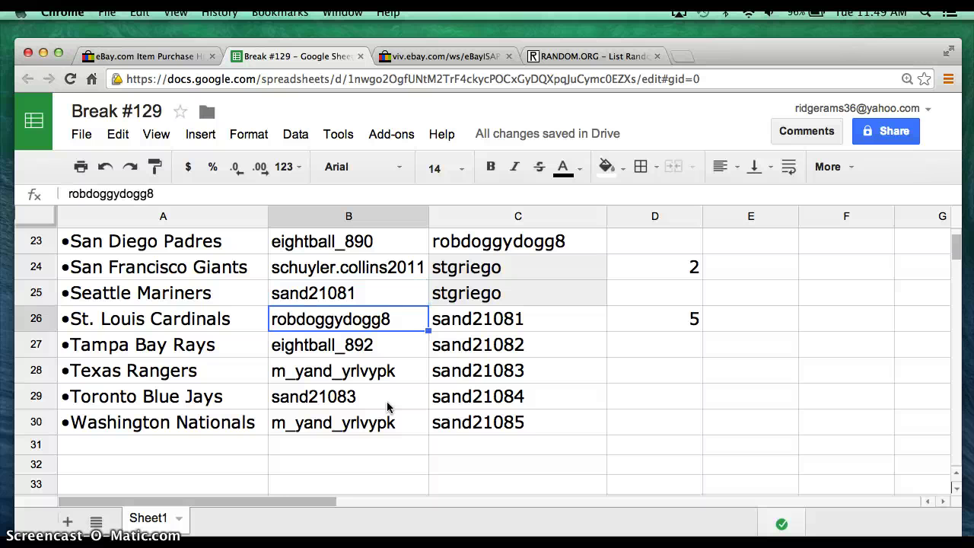
key(Down)
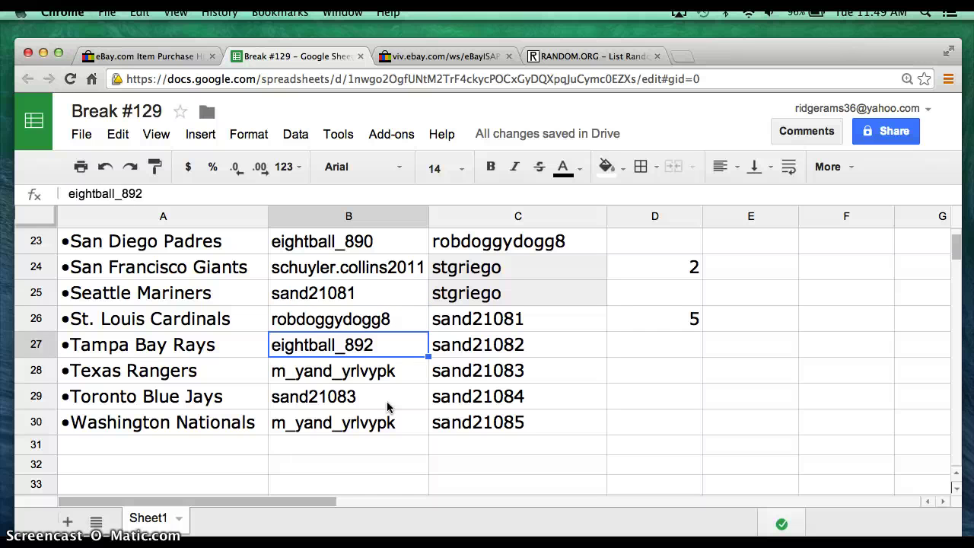
key(Down)
key(Down)
key(Down)
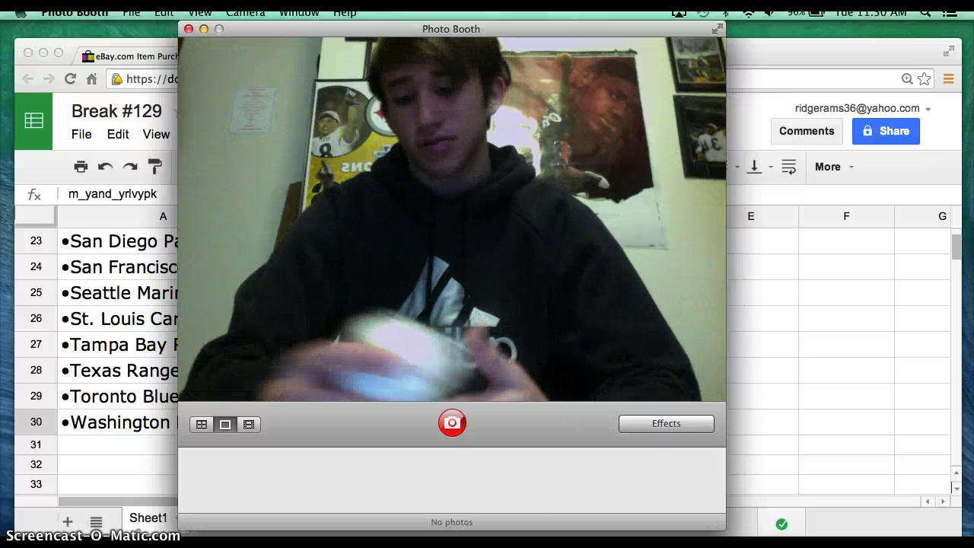
click(157, 393)
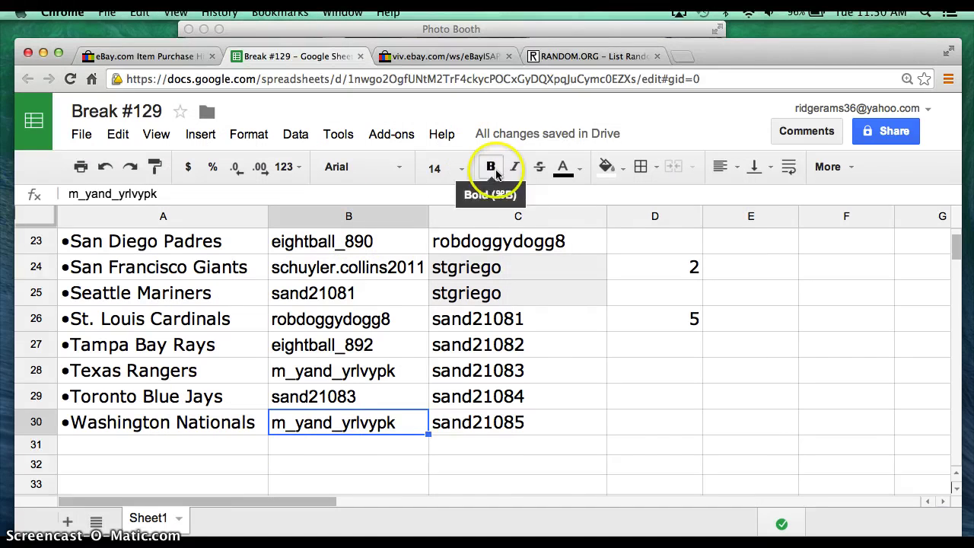
Bold the username in cell B30 next to the Washington Nationals.
click(493, 168)
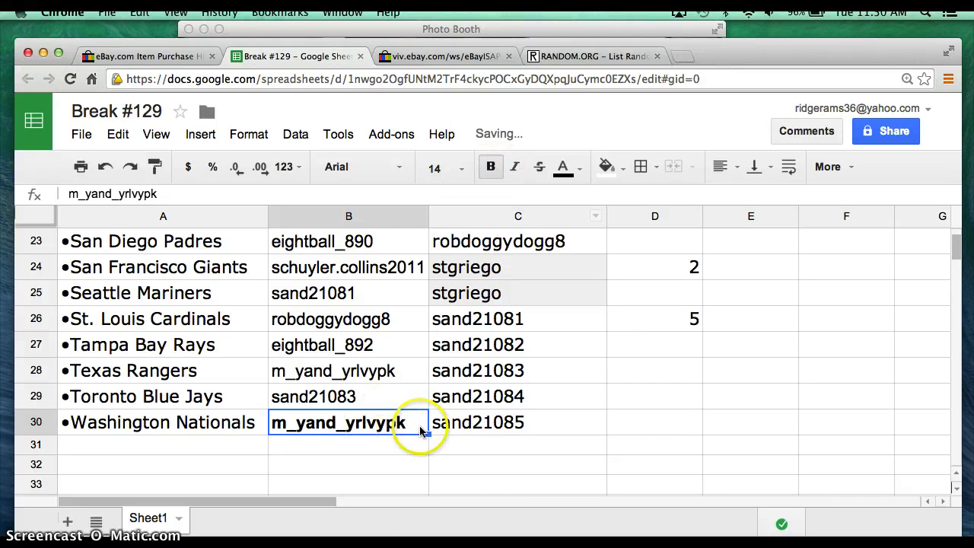